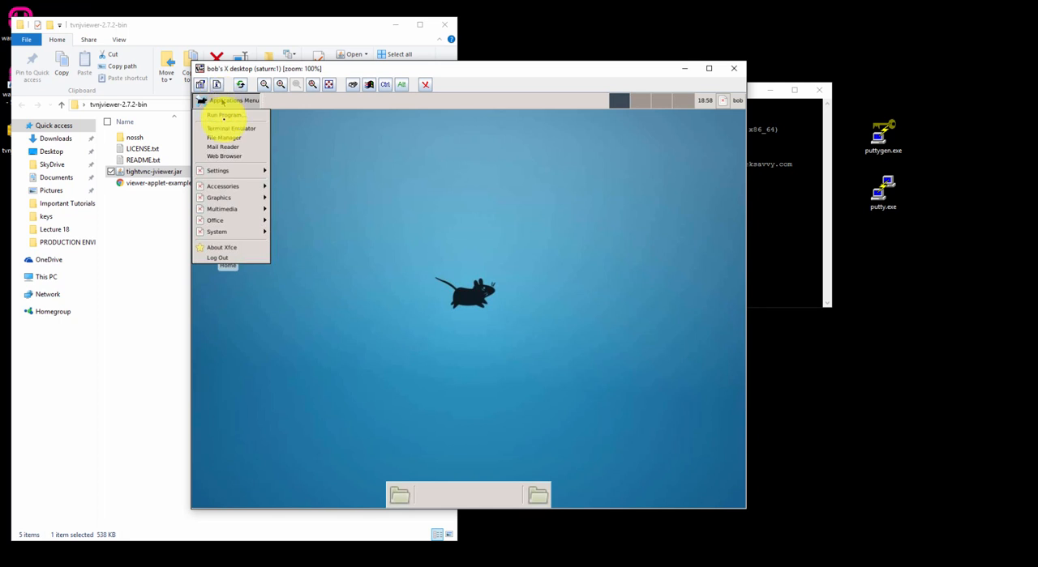
- Open a terminal on the remote desktop, update the package lists with sudo apt-get update, and close the terminal
mouse_move(215, 171)
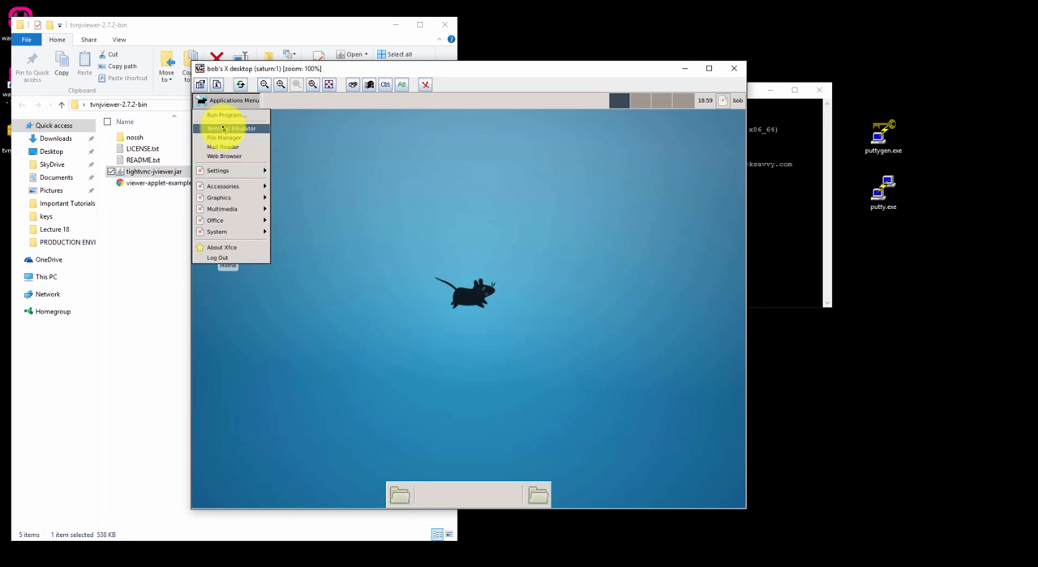
click(223, 128)
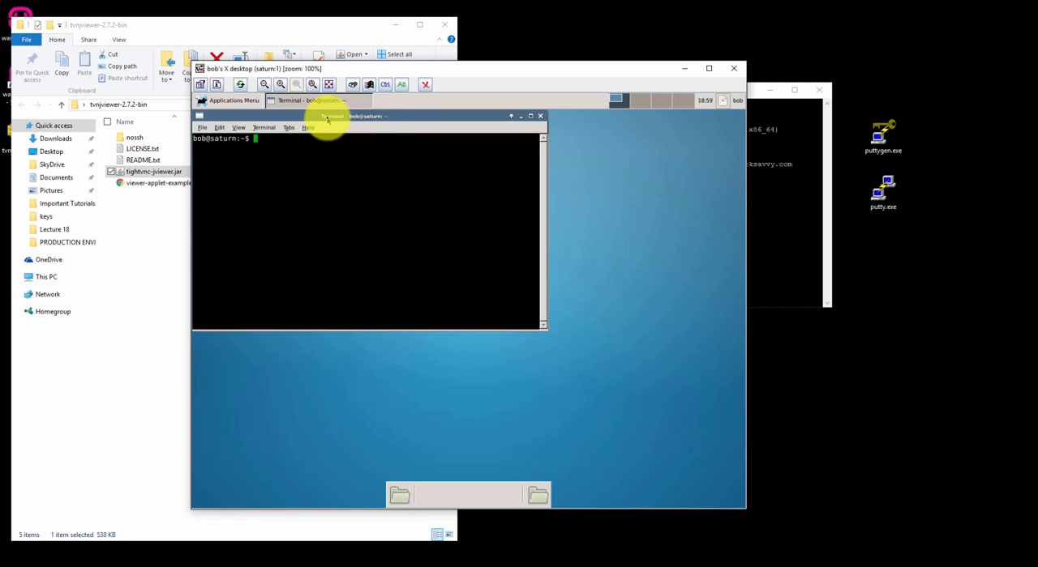
text(sudo apt-get update)
key(Return)
key(Return)
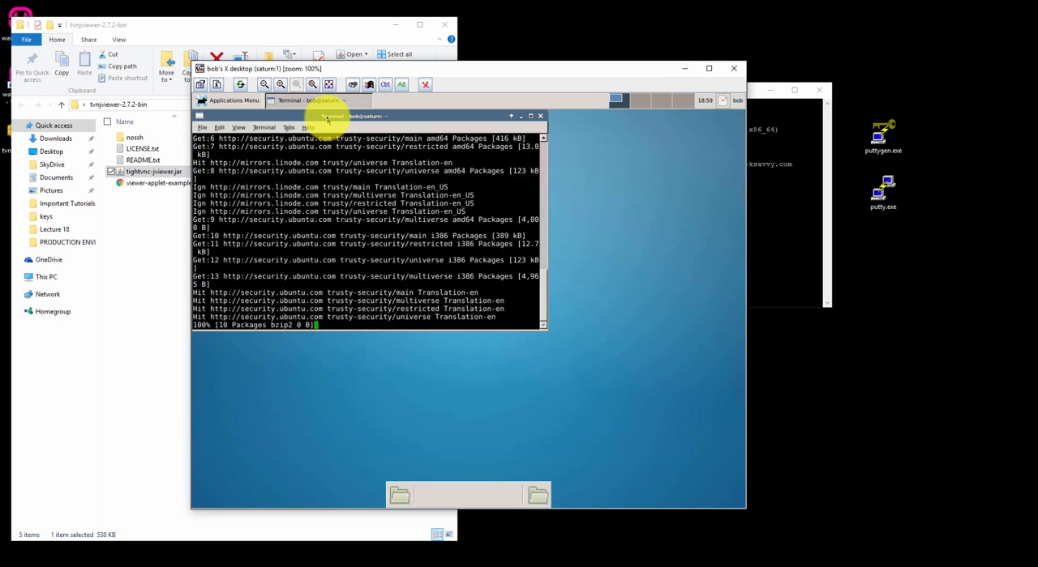
click(539, 116)
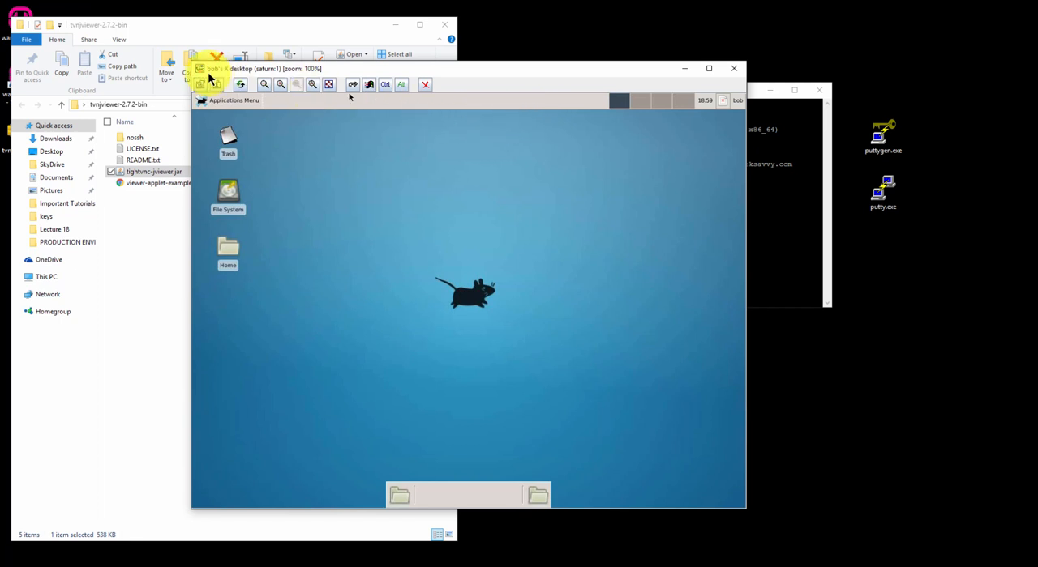
- Launch the Mousepad text editor on the remote desktop to look at it, and close its empty document
click(212, 100)
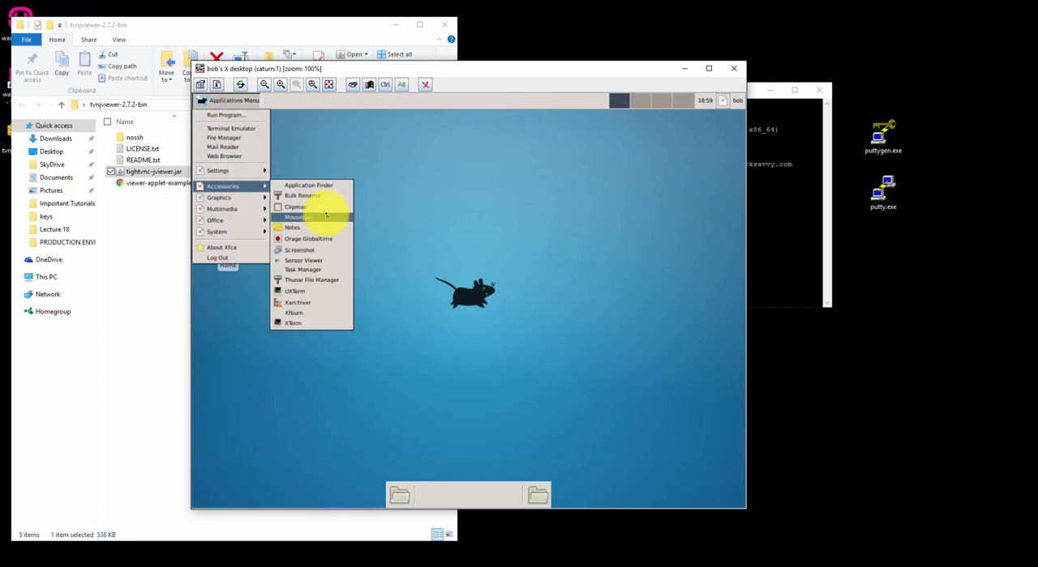
click(327, 216)
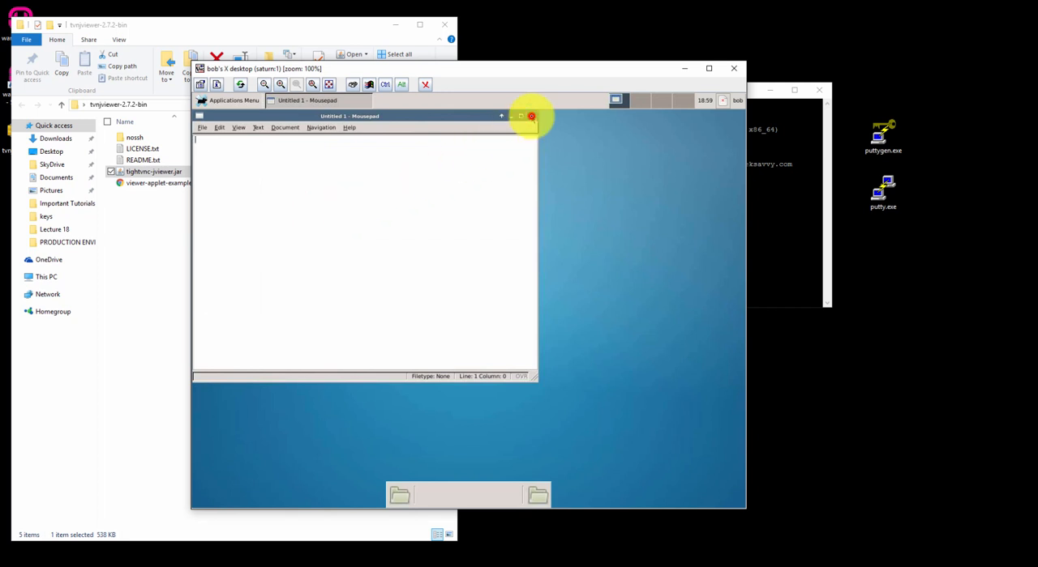
click(531, 116)
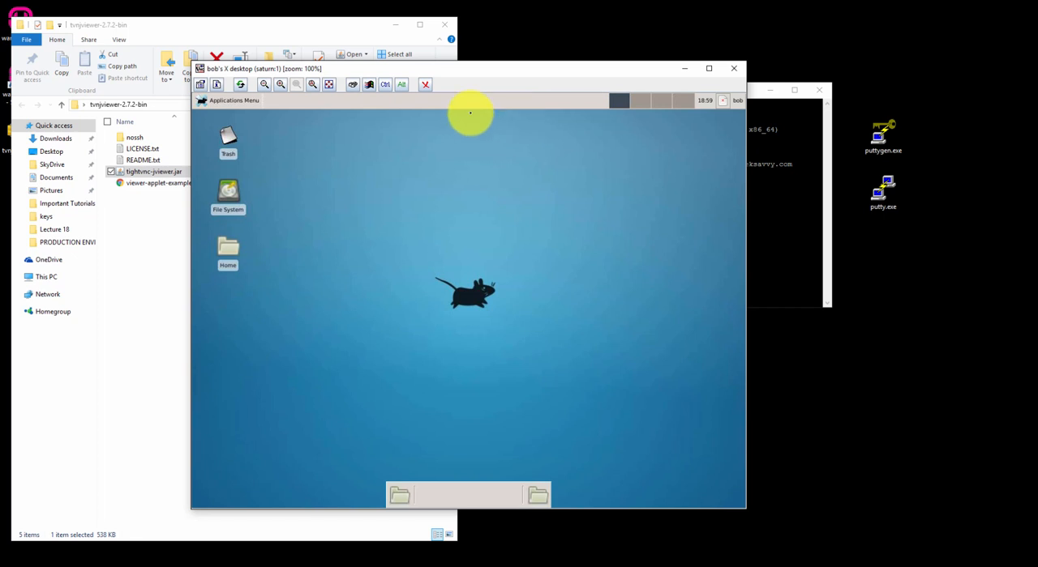
click(220, 100)
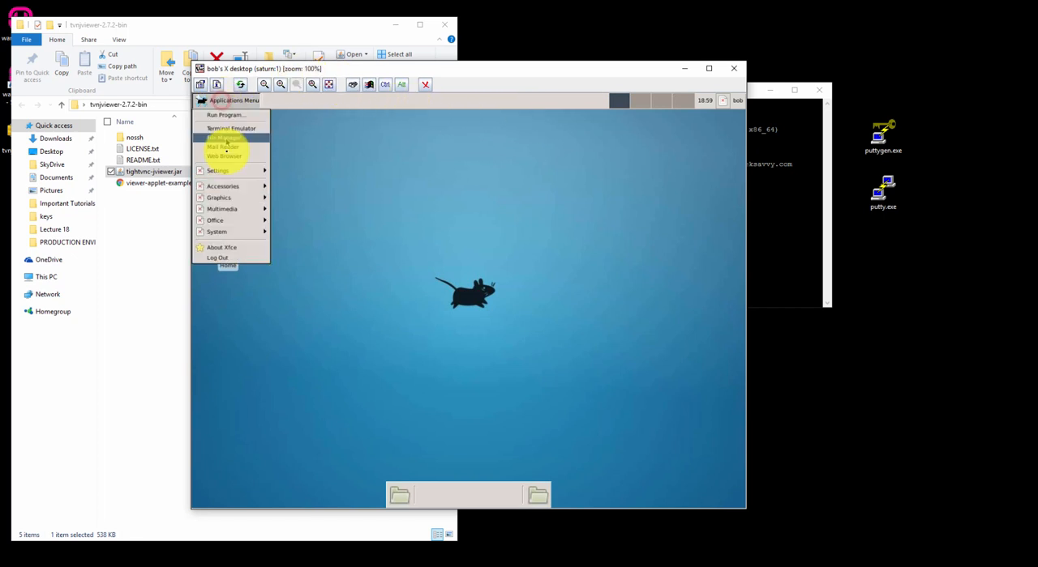
mouse_move(232, 170)
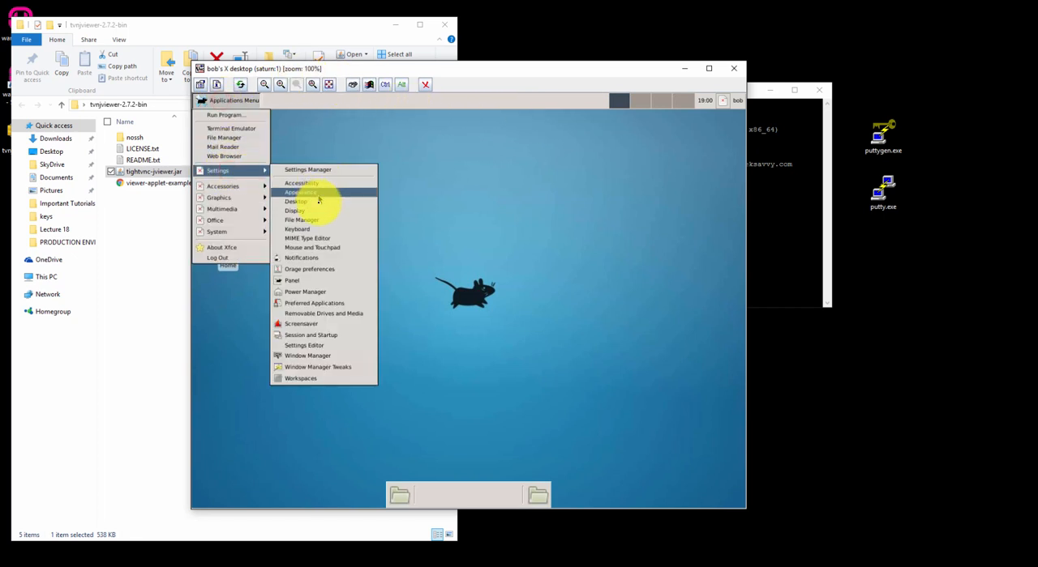
click(440, 203)
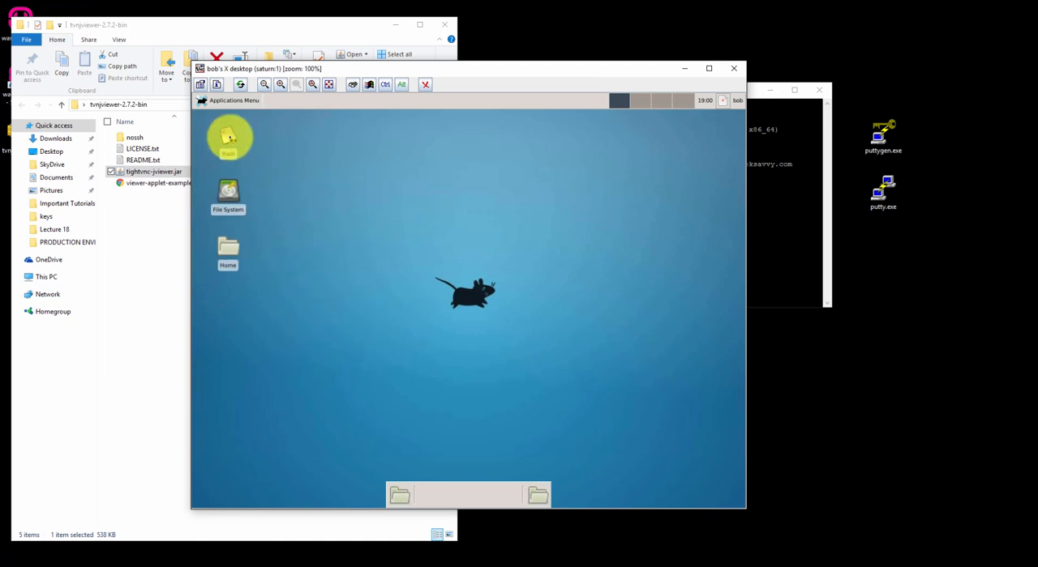
click(231, 138)
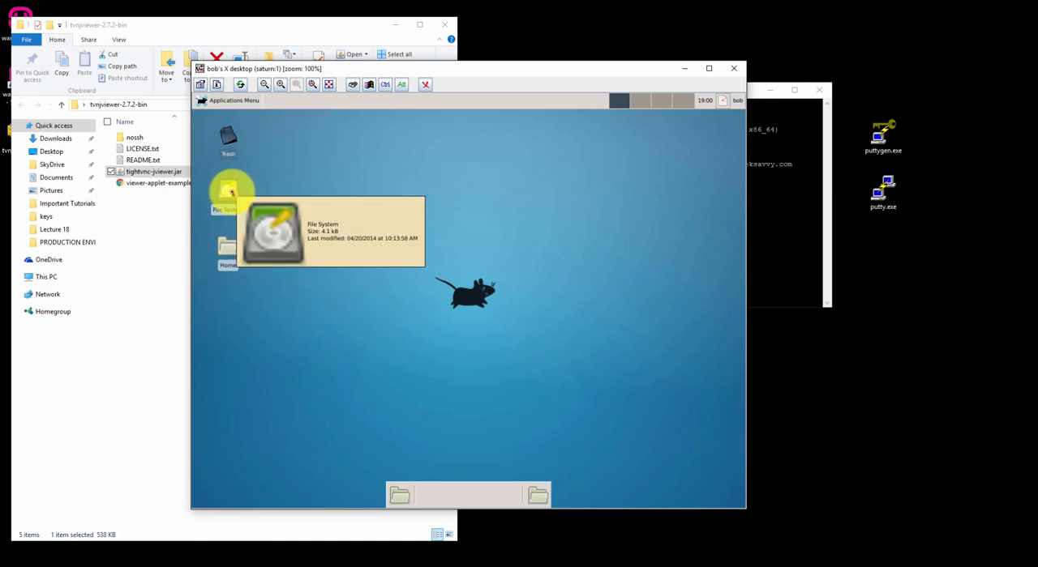
click(231, 192)
click(233, 246)
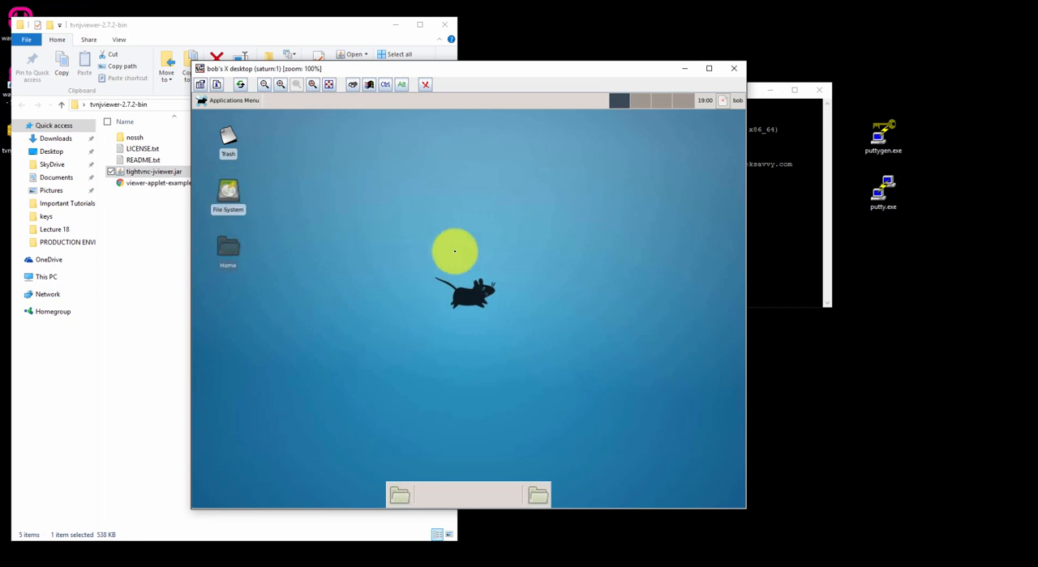
- Browse the remote File System to the /var/www/html folder
click(229, 191)
double_click(229, 192)
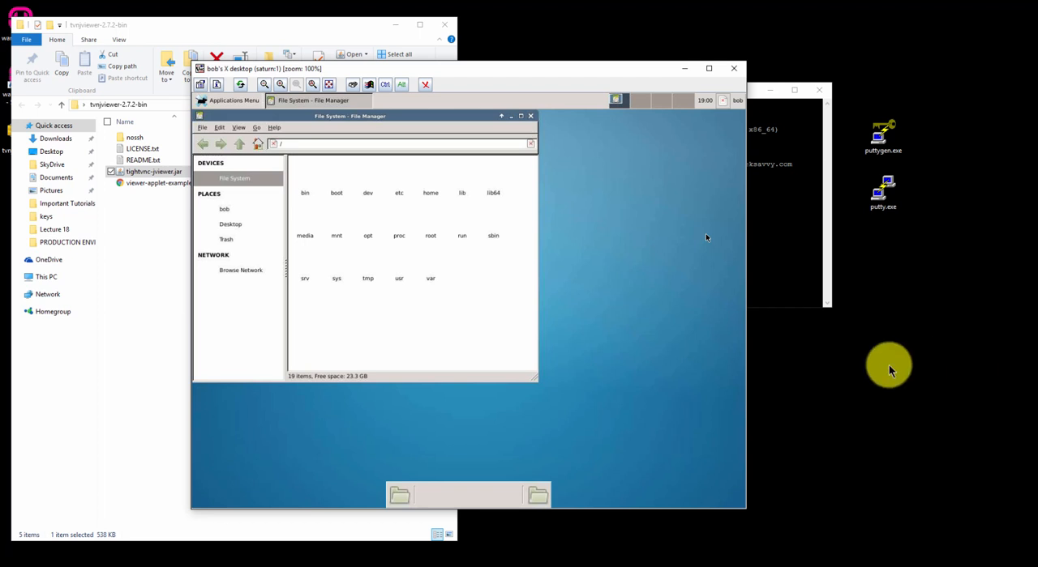
double_click(429, 278)
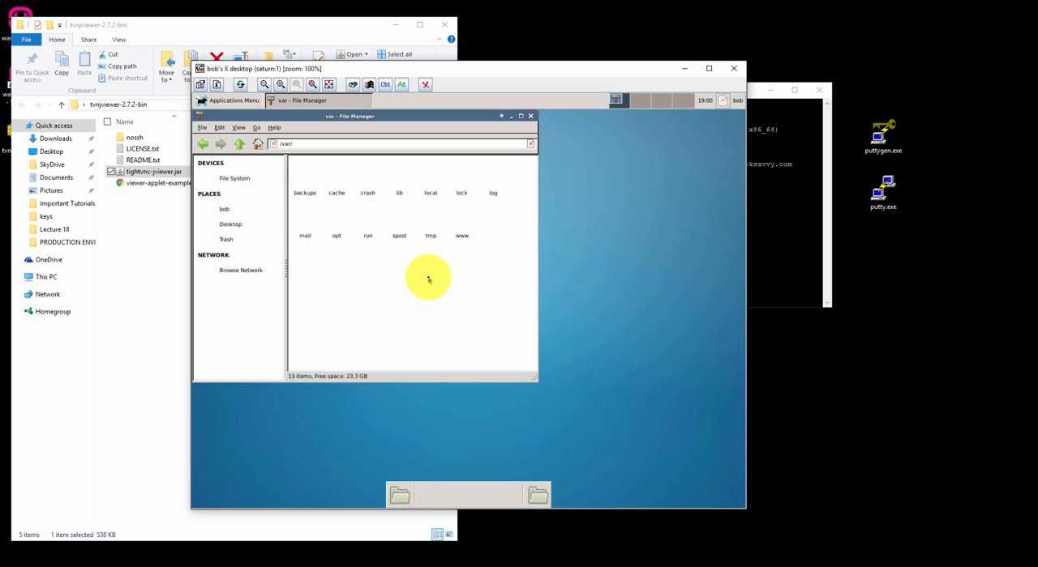
double_click(462, 236)
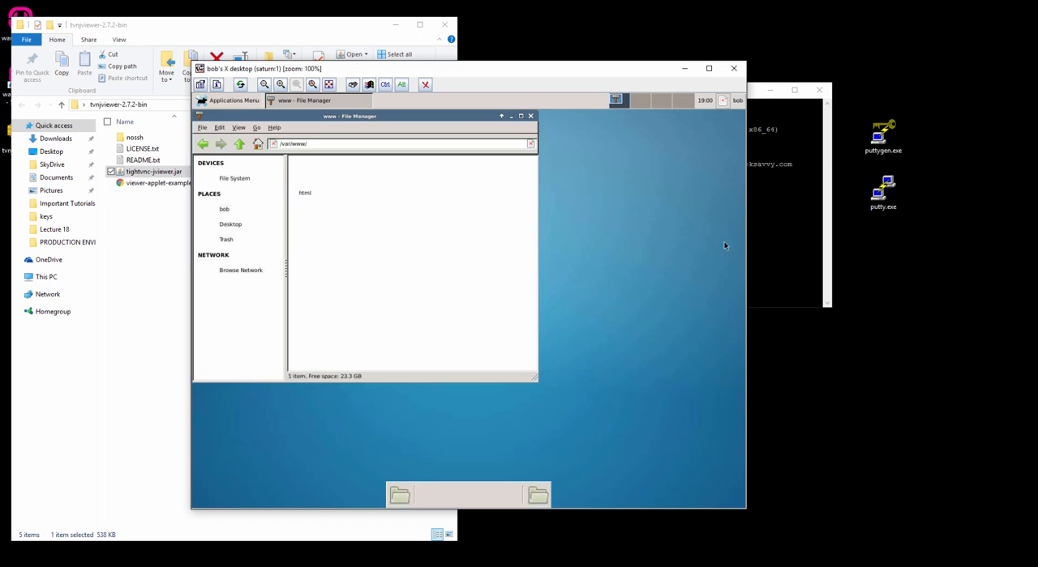
double_click(300, 195)
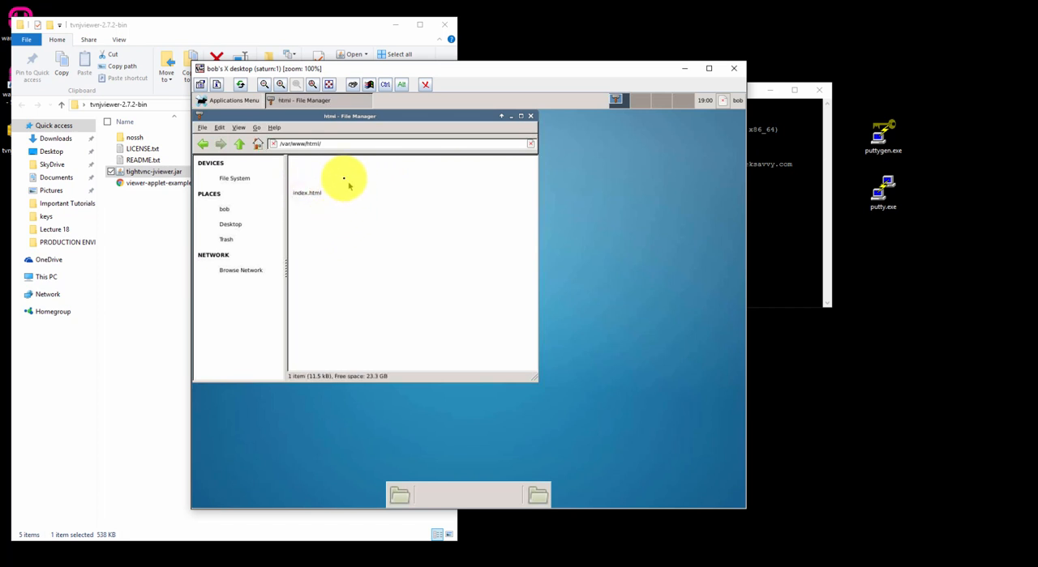
- Open index.html in Mousepad, look through its HTML source, and close the file
right_click(306, 197)
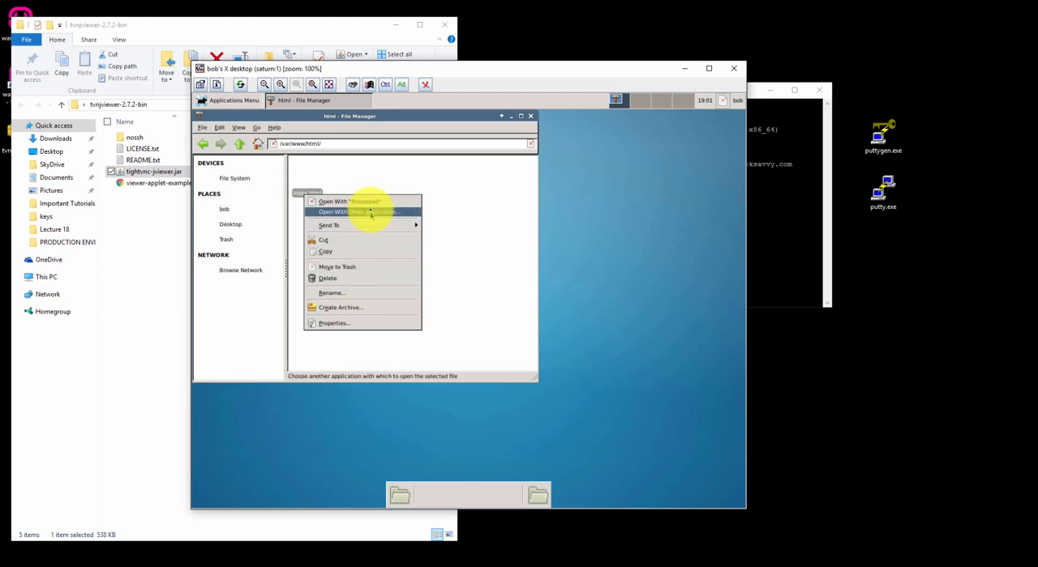
click(370, 203)
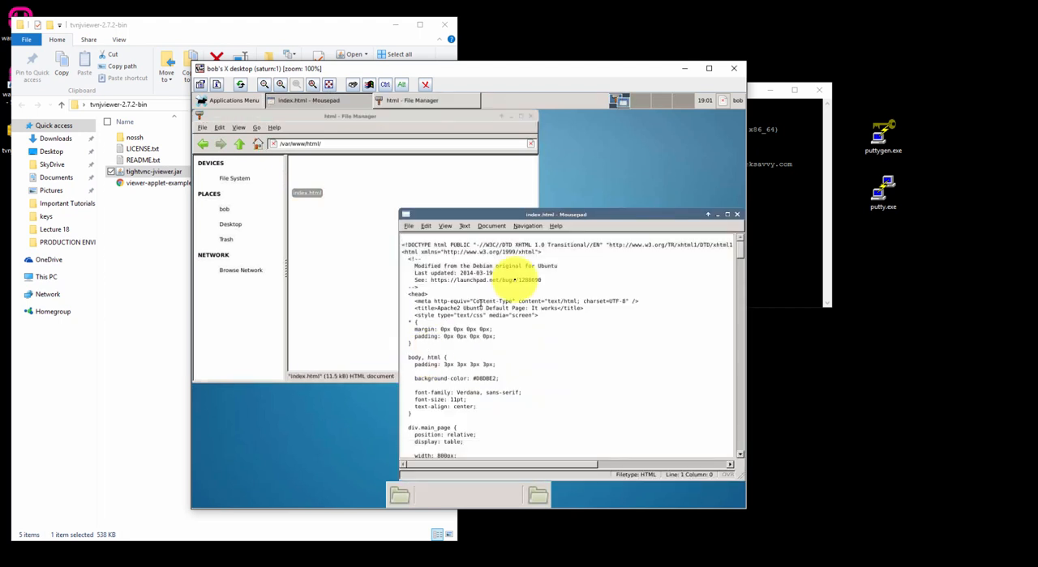
drag(559, 214, 466, 174)
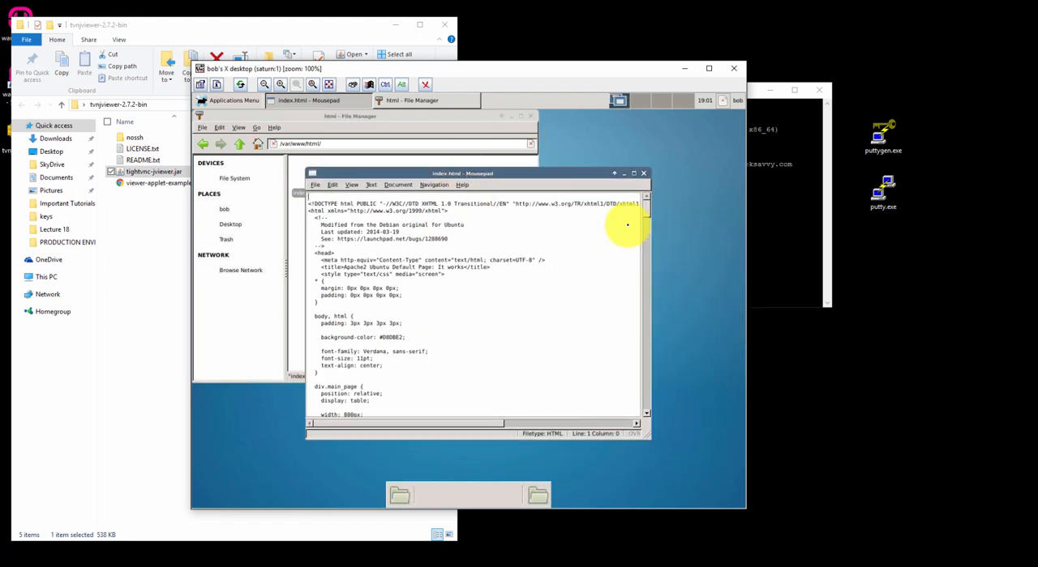
scroll(650, 211, down, 3)
scroll(649, 211, down, 5)
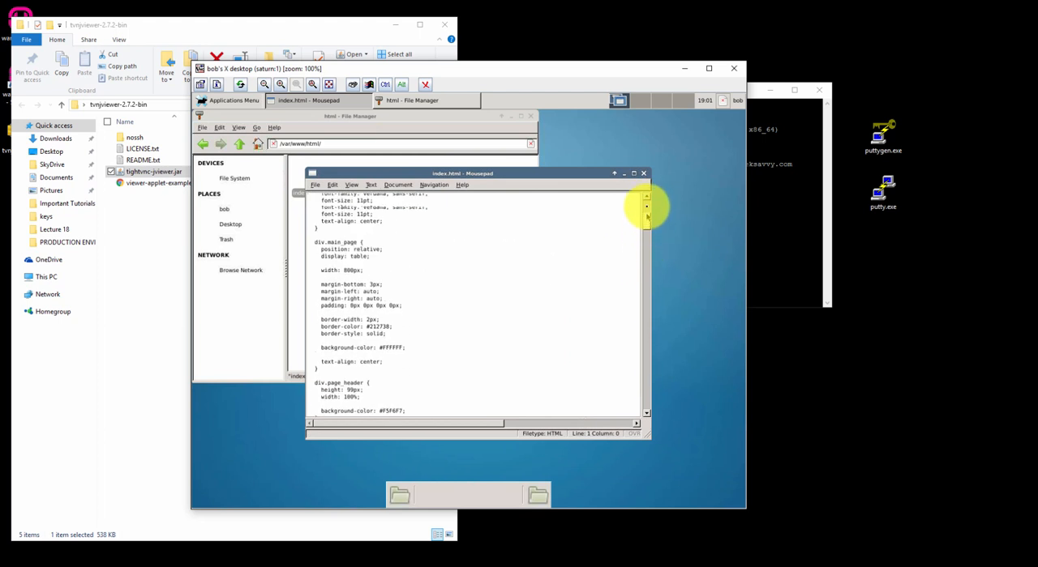
scroll(648, 209, up, 10)
click(643, 173)
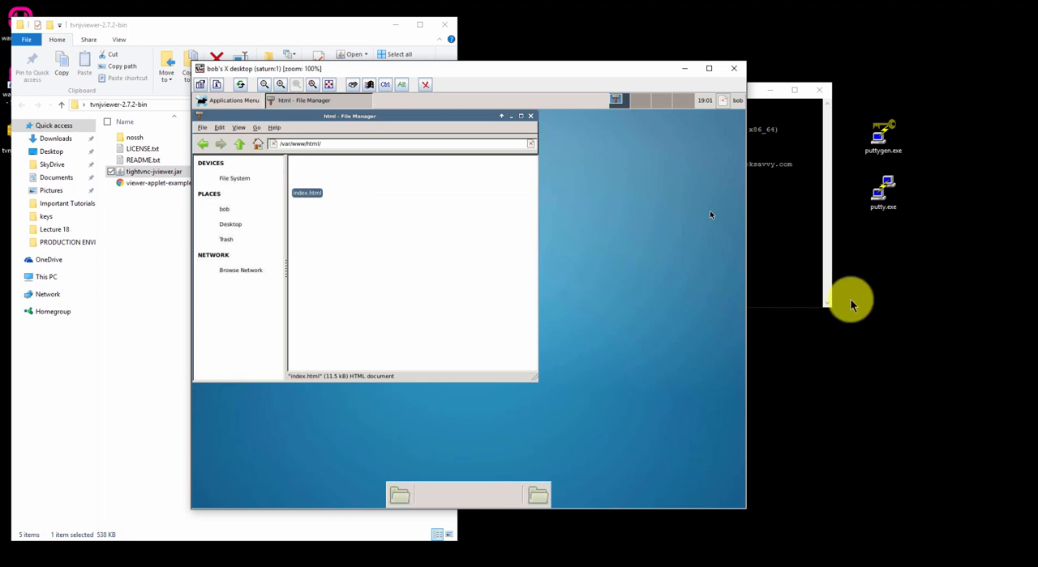
- Go back to the /var folder and display the permissions of the www folder
click(202, 143)
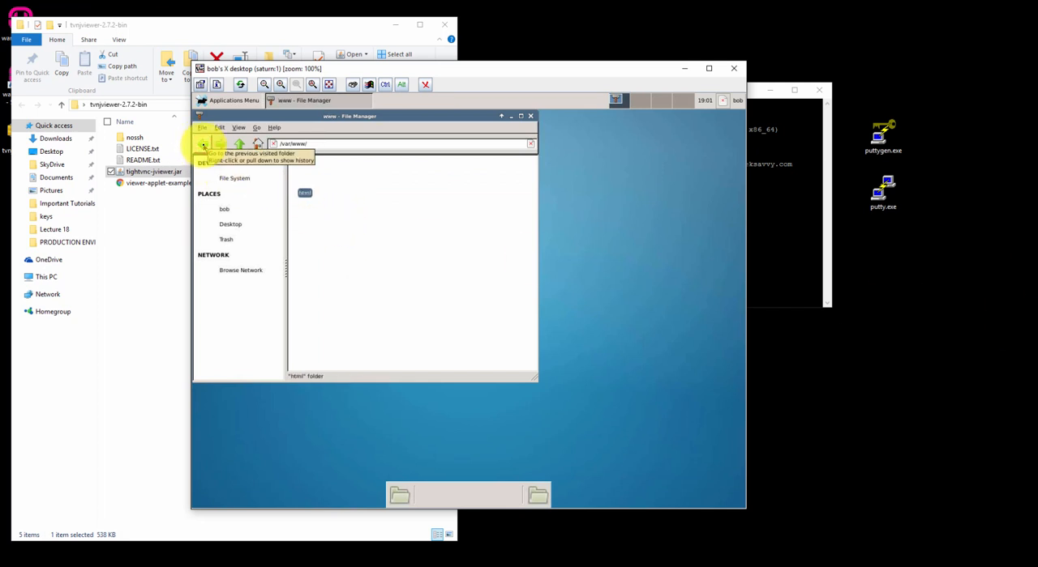
click(203, 144)
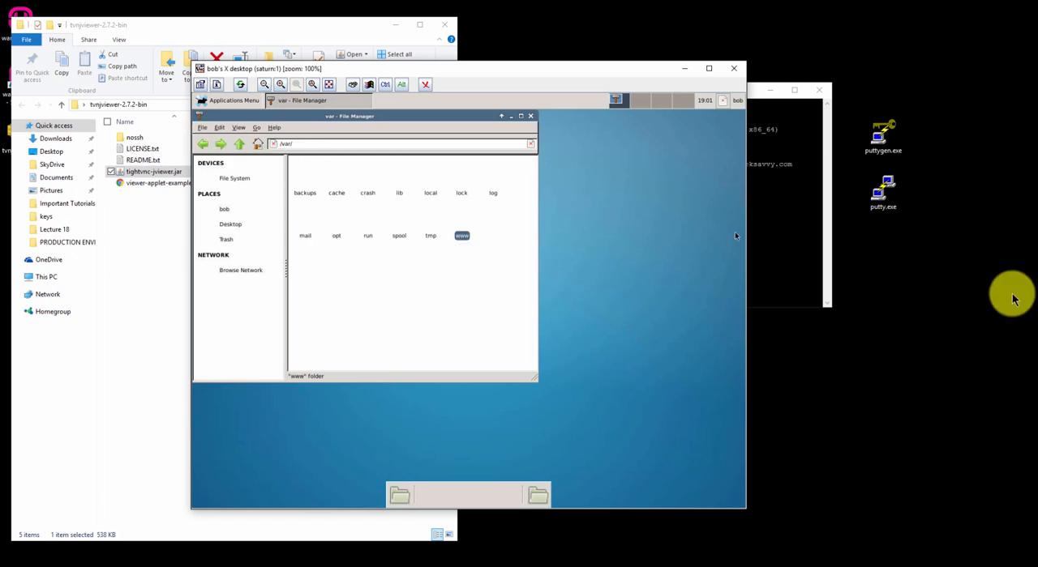
right_click(461, 236)
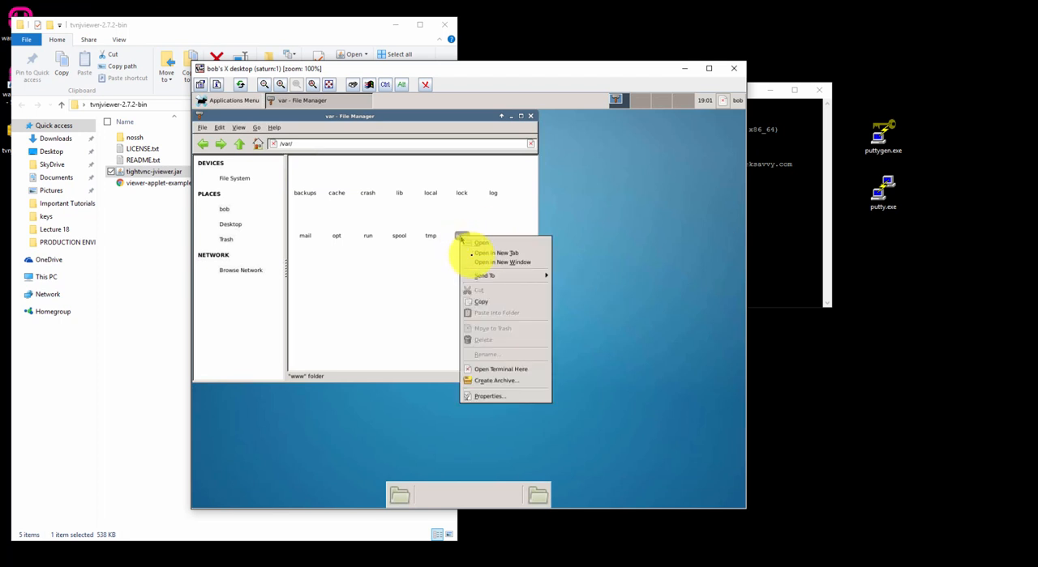
click(490, 396)
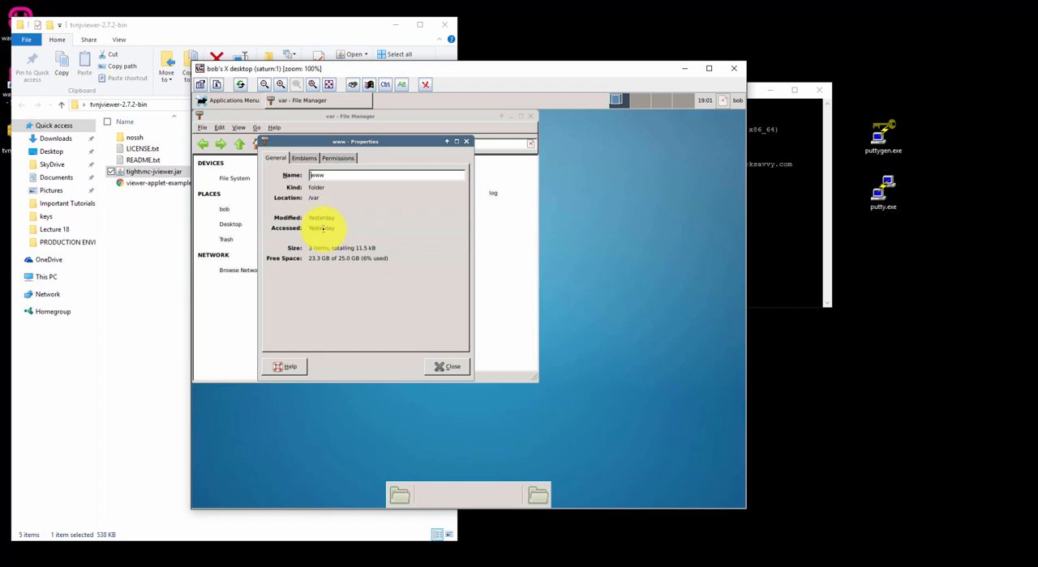
click(338, 159)
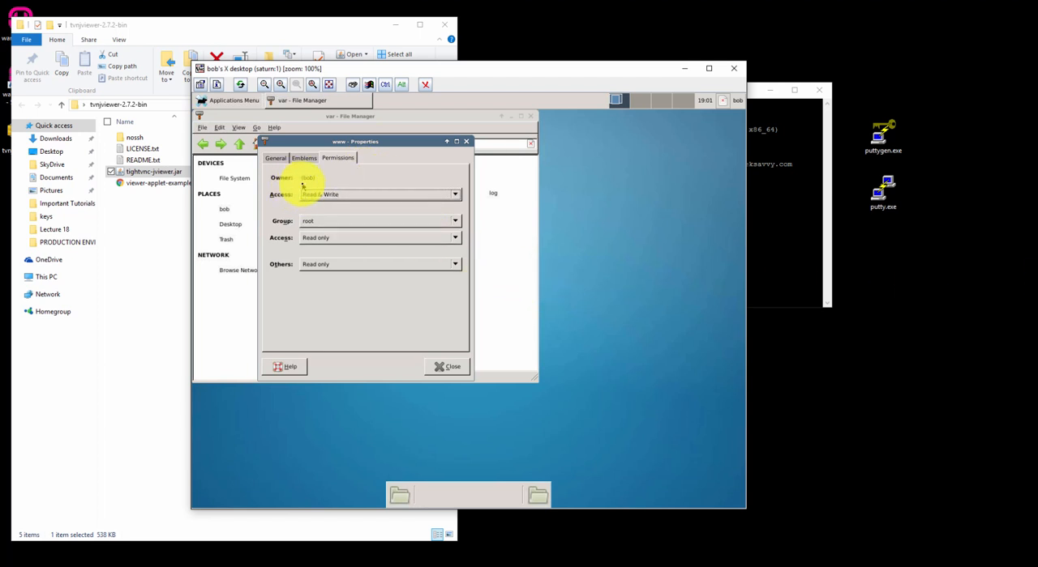
- Examine the owner access levels and the group choices offered for the www folder, leaving both as they are
click(344, 195)
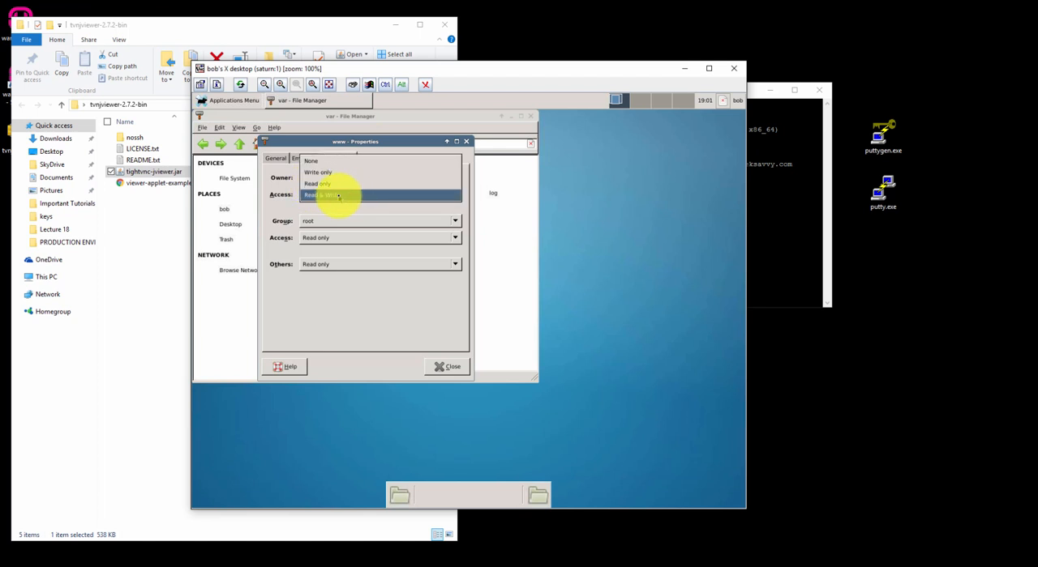
click(292, 202)
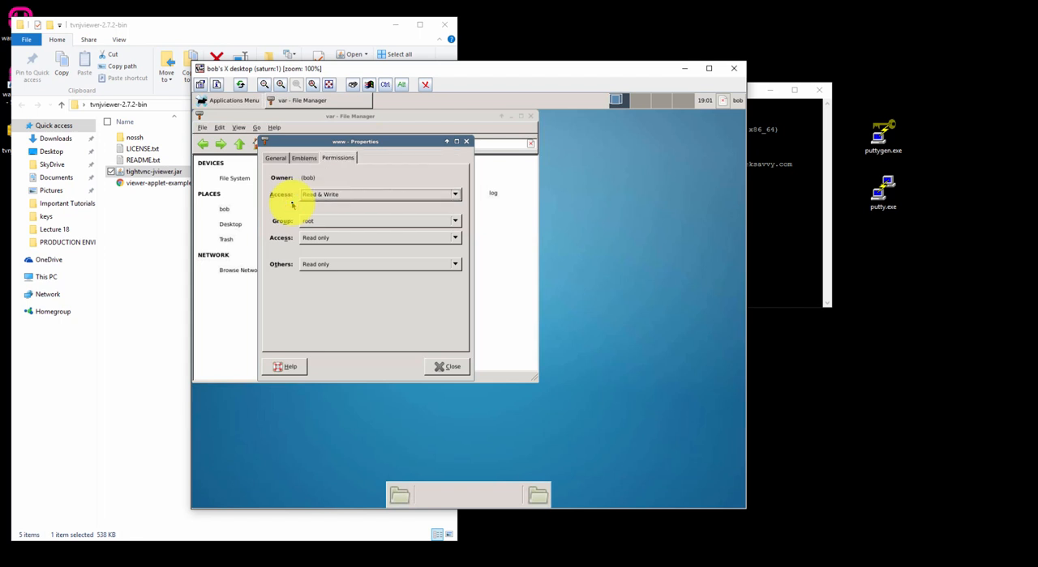
click(344, 194)
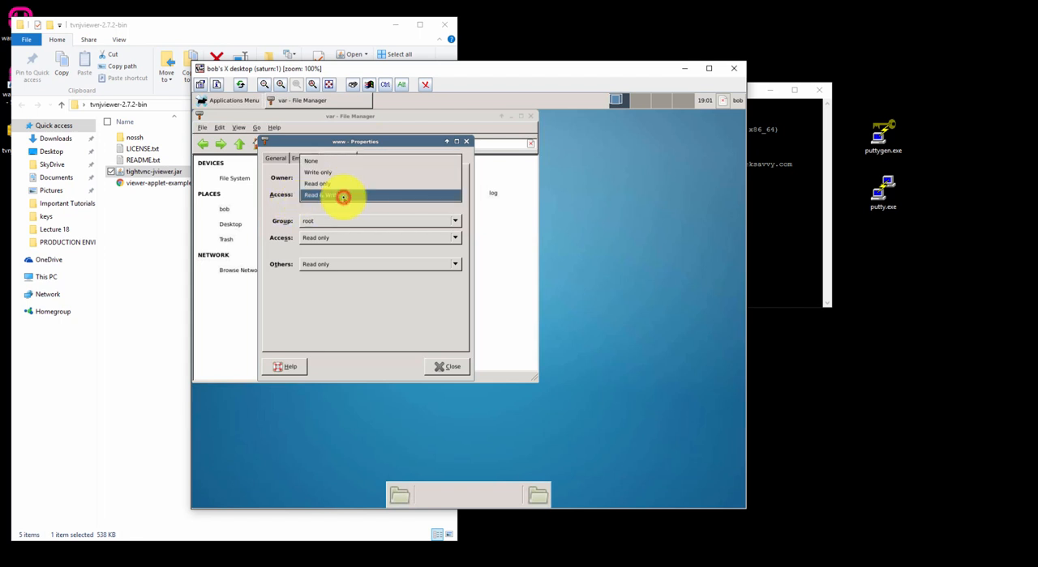
click(284, 199)
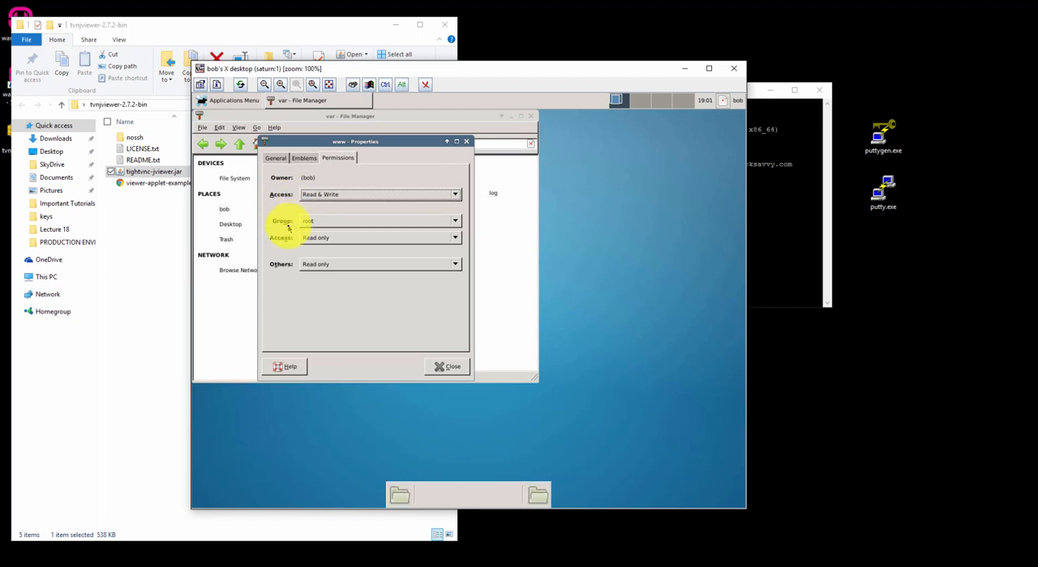
click(314, 222)
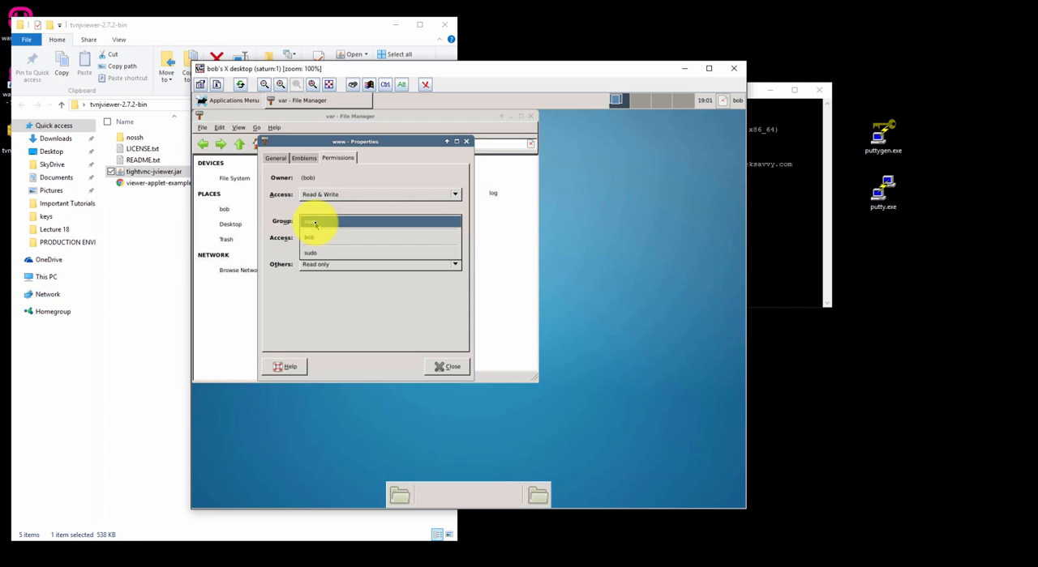
click(284, 222)
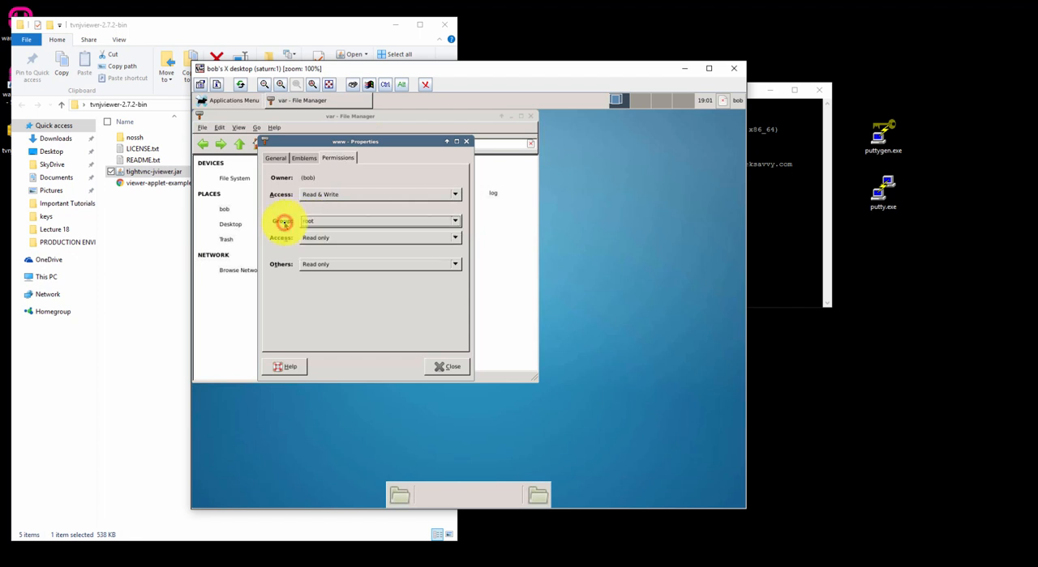
- Set the www folder's access for others to Read & Write, and close its properties and the file manager
click(328, 268)
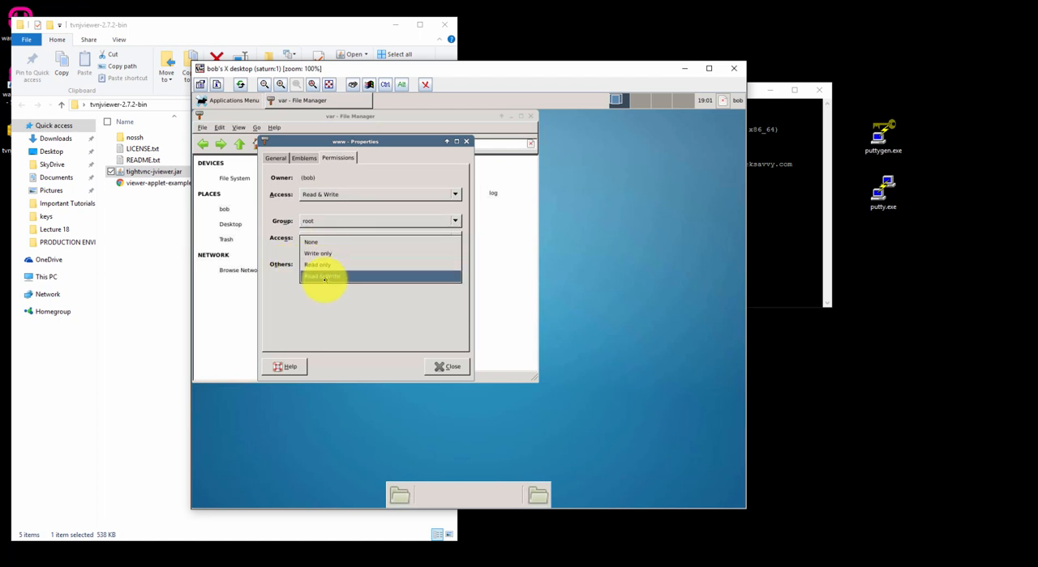
click(323, 276)
click(447, 366)
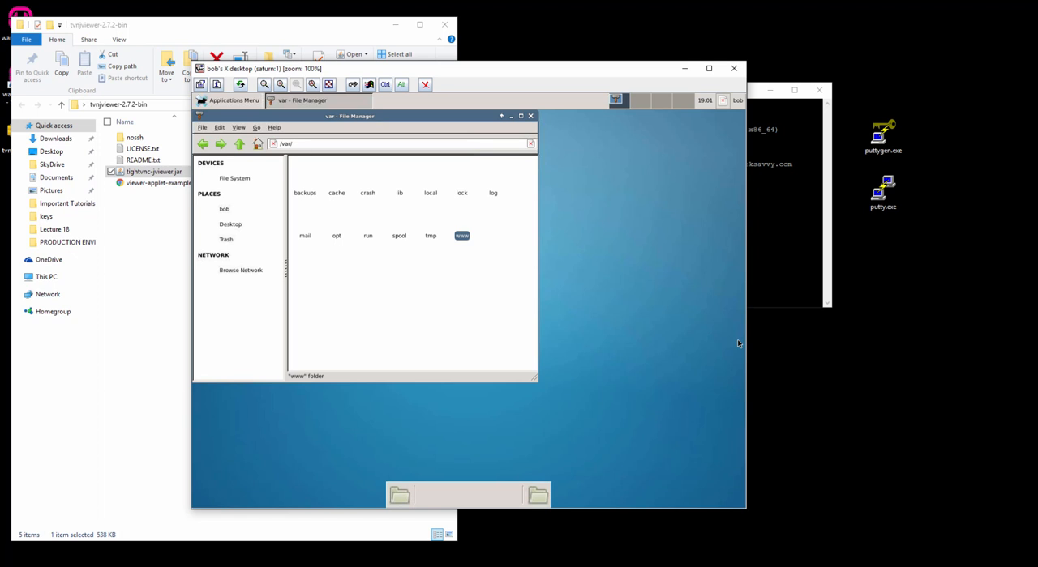
click(533, 117)
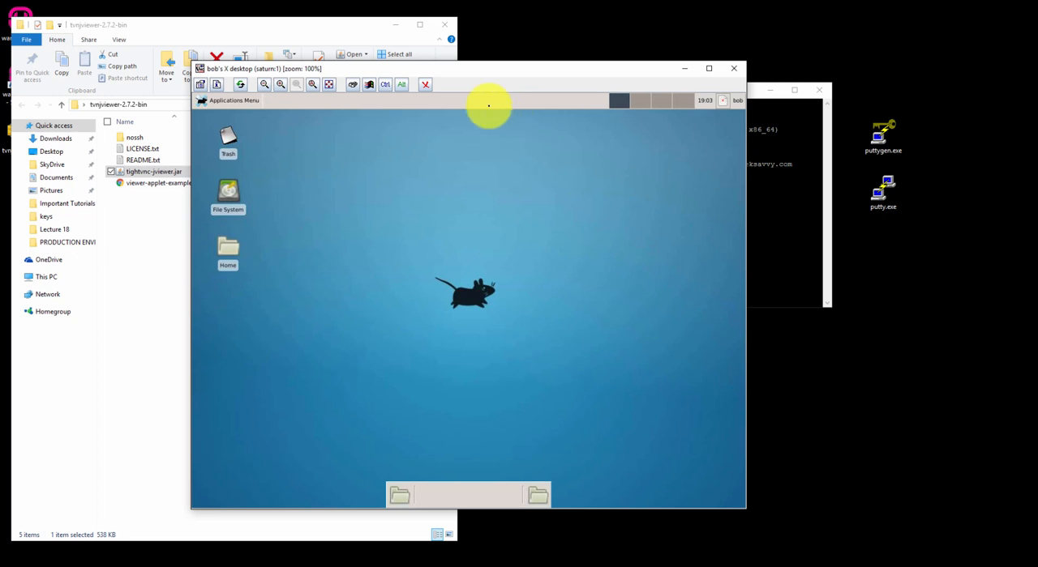
- Disconnect from the remote VNC desktop and close the PuTTY session
click(426, 85)
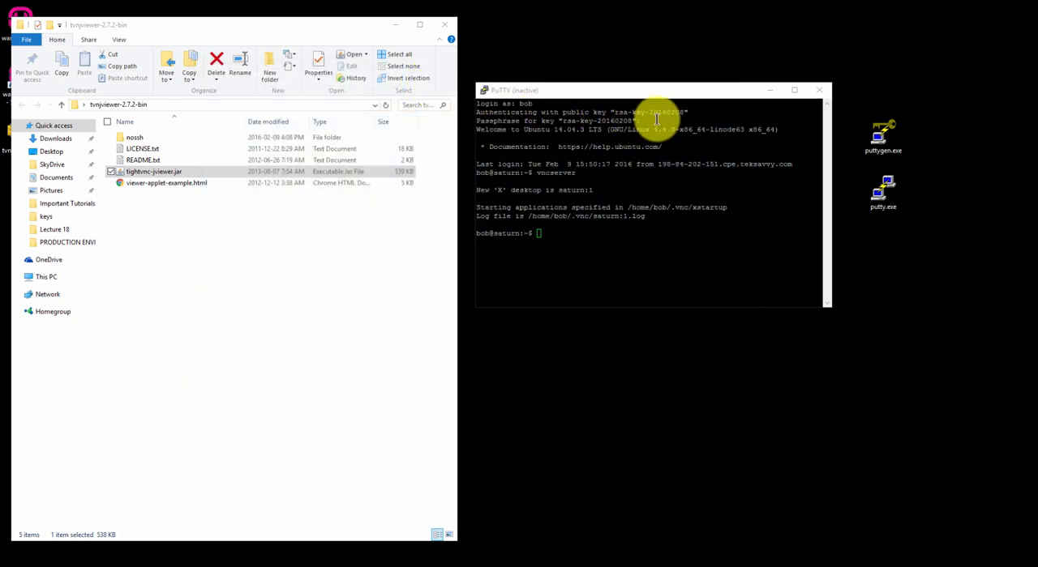
click(734, 89)
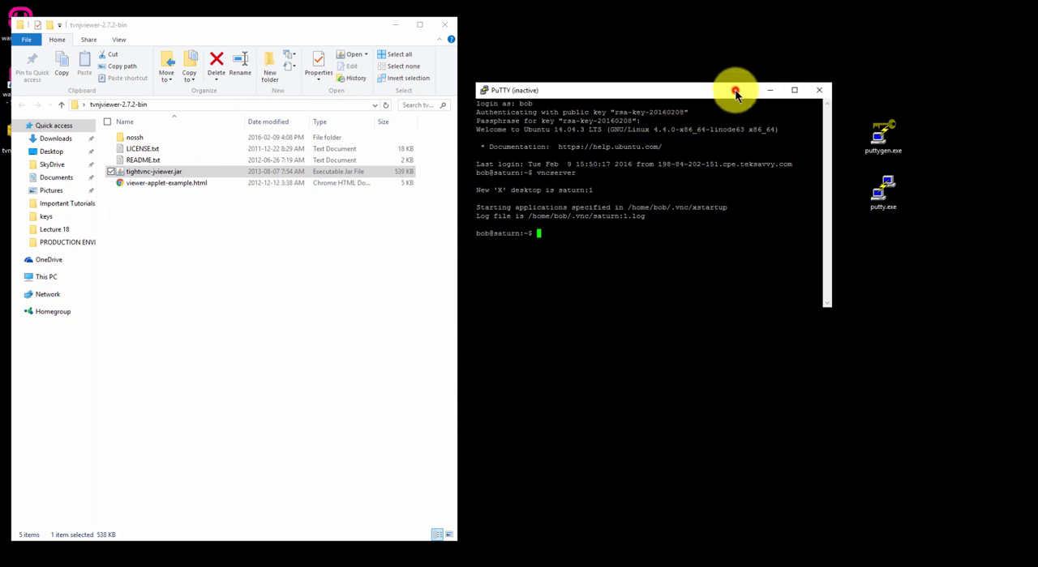
click(820, 89)
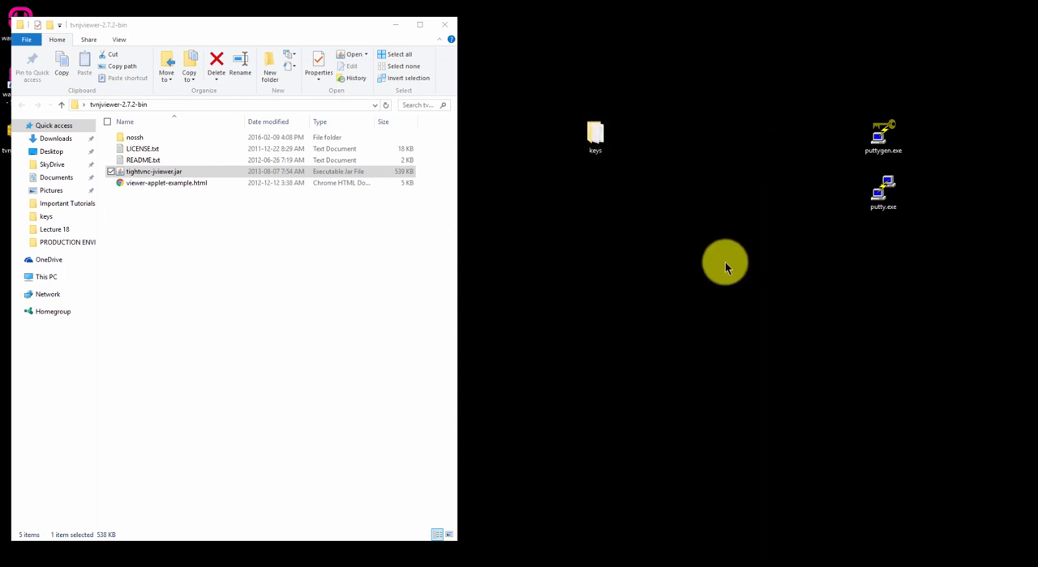